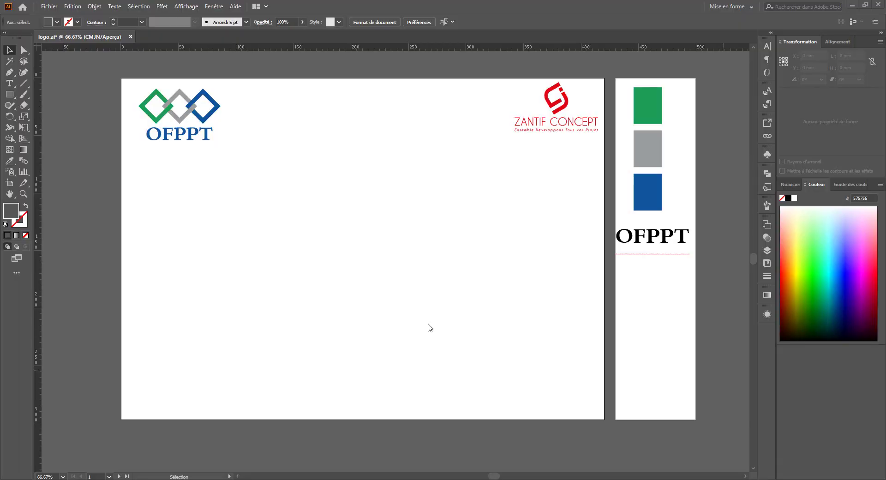
Step: Draw a 150 × 150 mm square with the Rectangle tool
drag(9, 94, 47, 102)
click(44, 94)
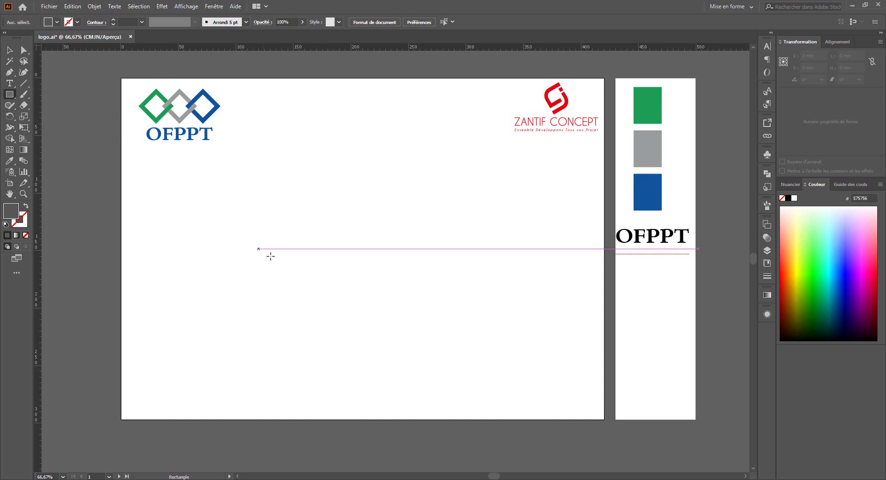
click(271, 258)
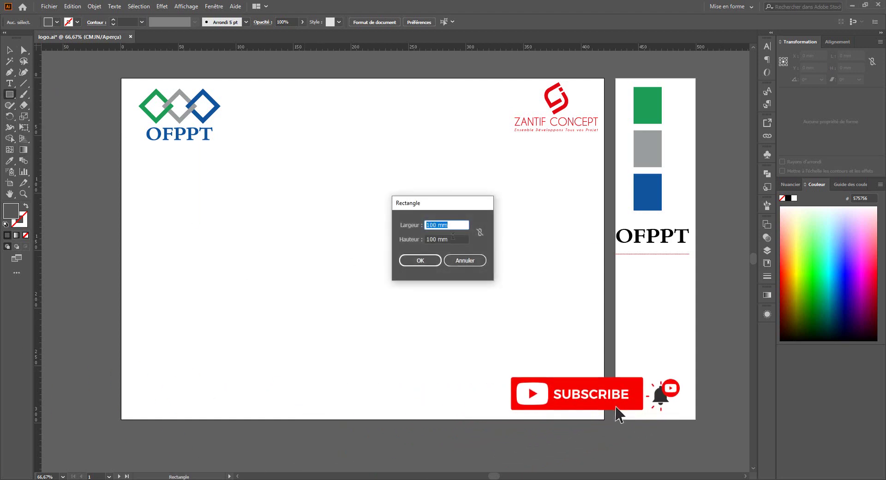
text(150)
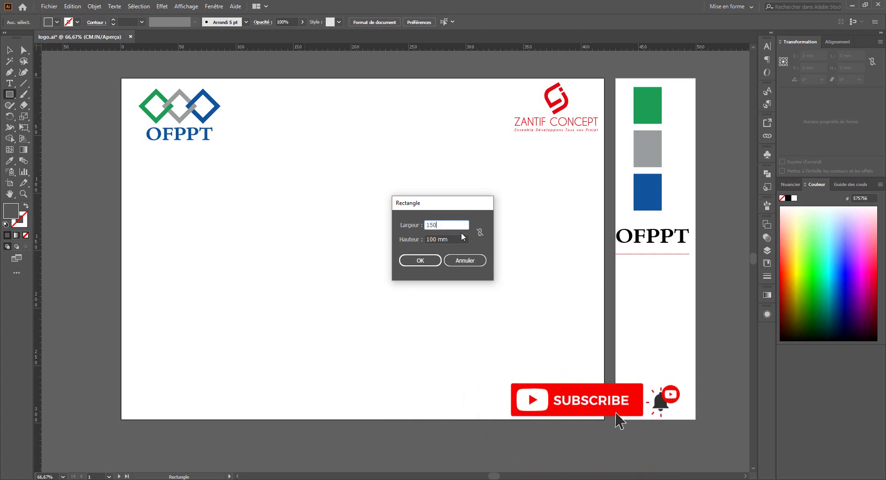
key(Tab)
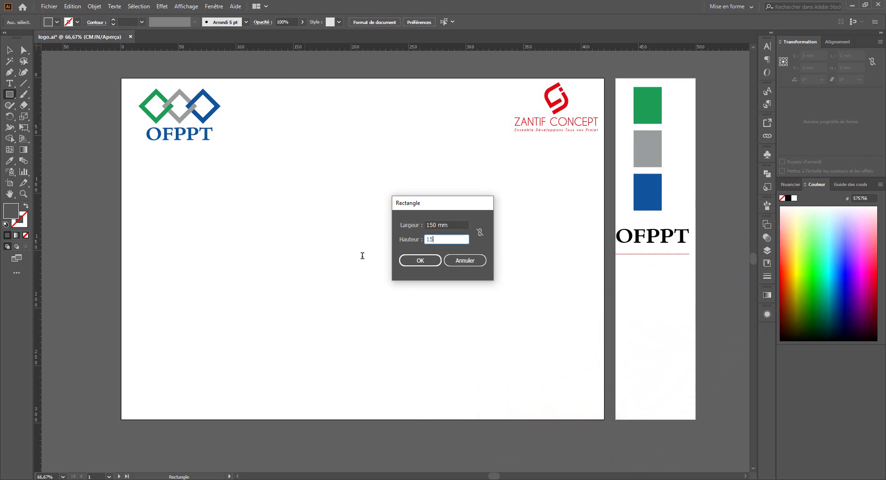
click(420, 260)
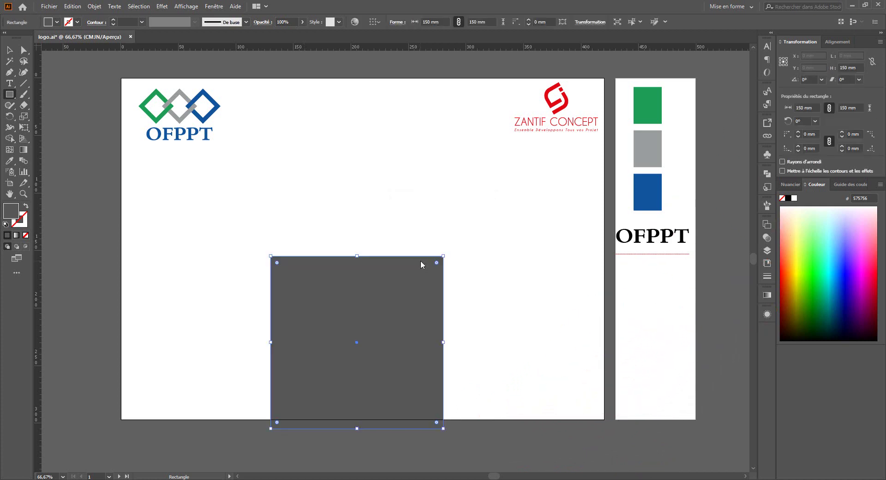
Step: Draw a second, 90 × 90 mm square
click(232, 228)
text(90)
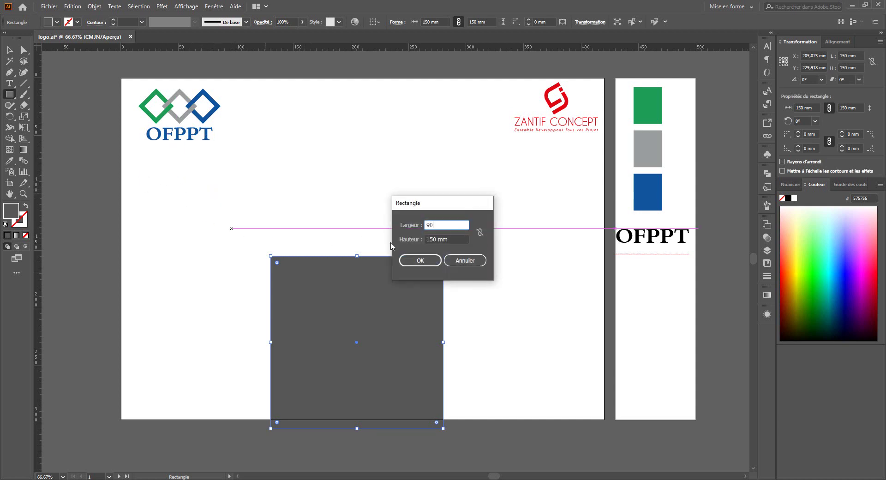
key(Tab)
text(90)
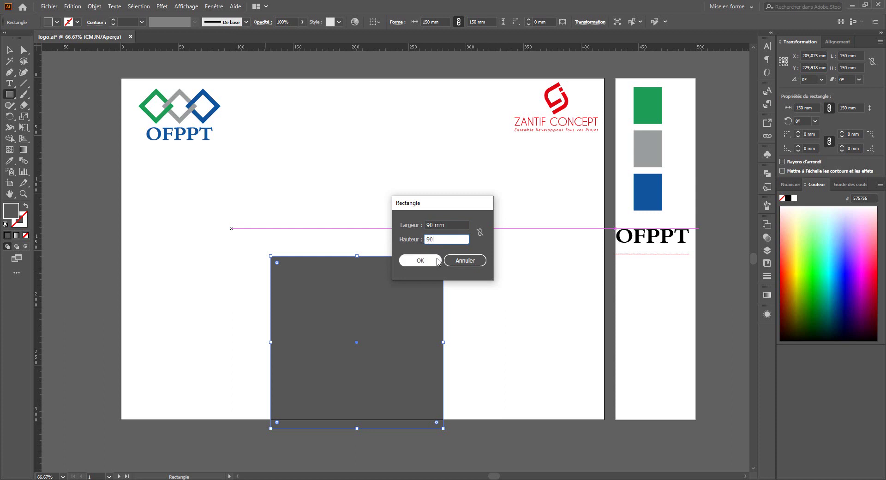
click(420, 261)
Step: Centre the 90 mm square on the 150 mm square and subtract it with Pathfinder Minus Front
click(9, 52)
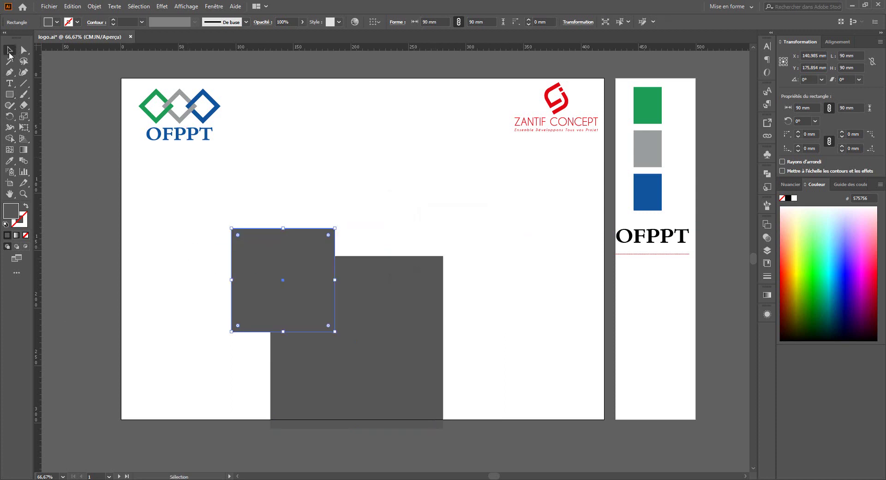
drag(356, 211, 267, 309)
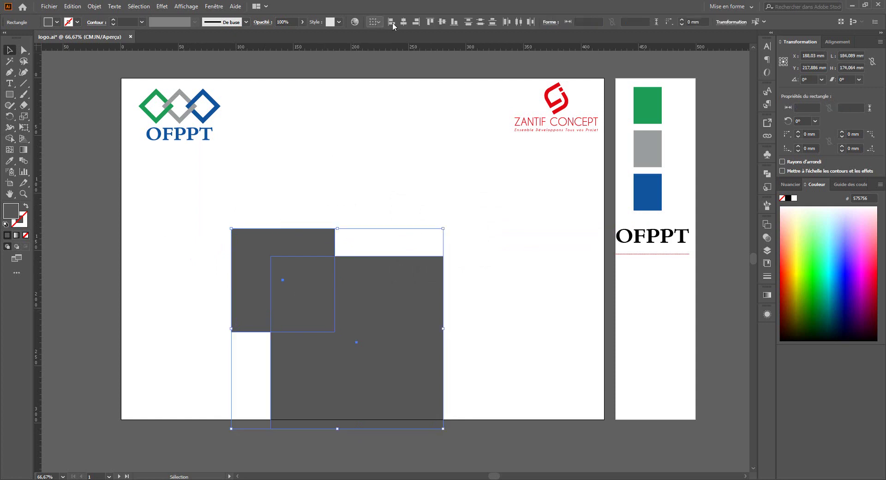
click(409, 22)
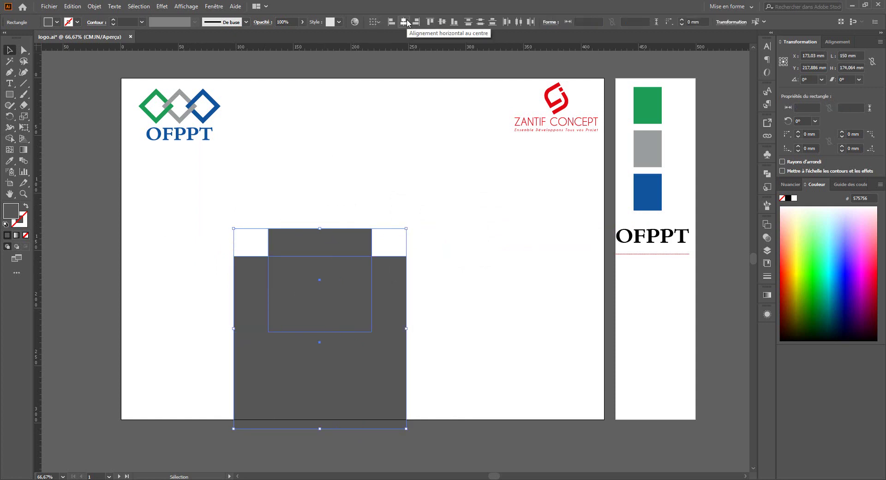
click(442, 22)
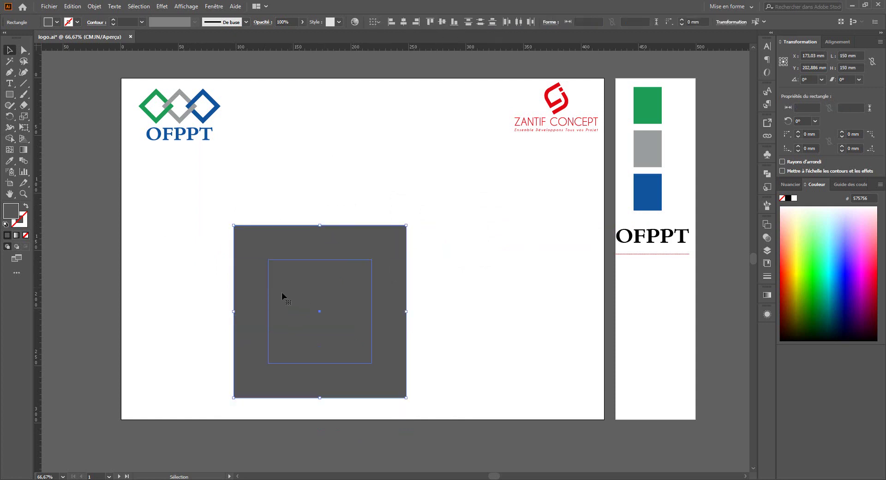
click(767, 173)
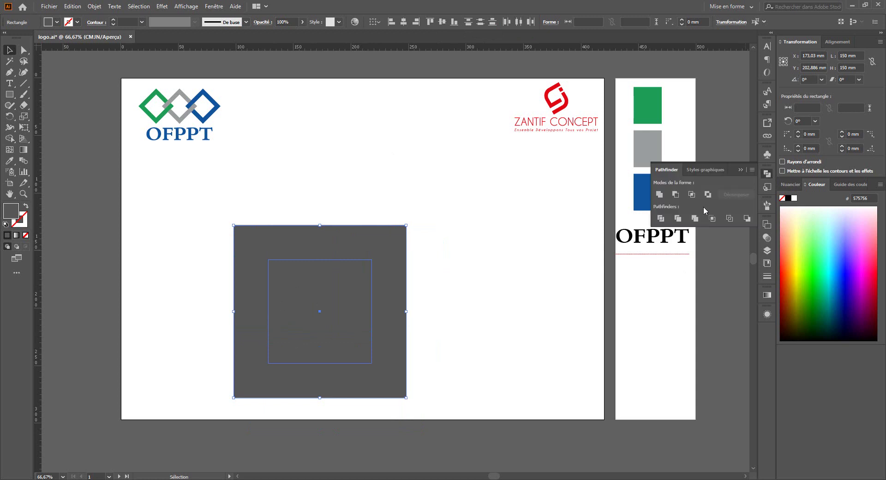
click(676, 194)
Step: Rotate the square frame 45° into a diamond and move it toward the upper left
right_click(310, 251)
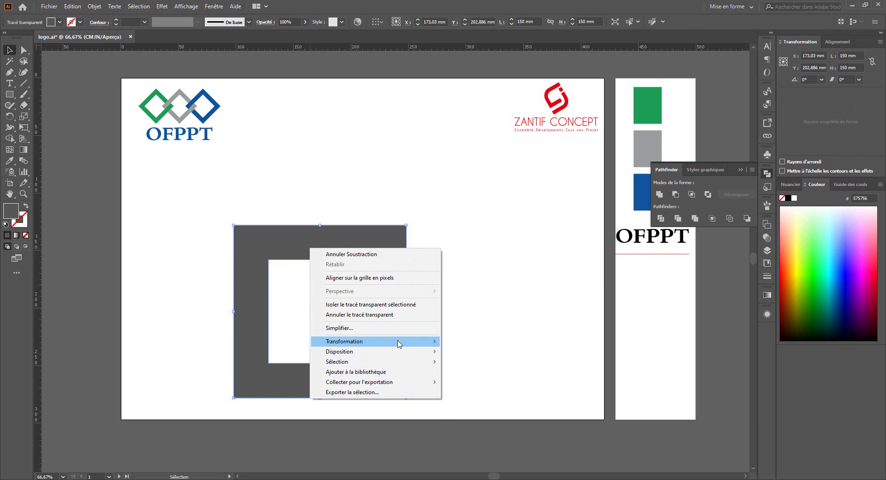
mouse_move(360, 342)
click(465, 365)
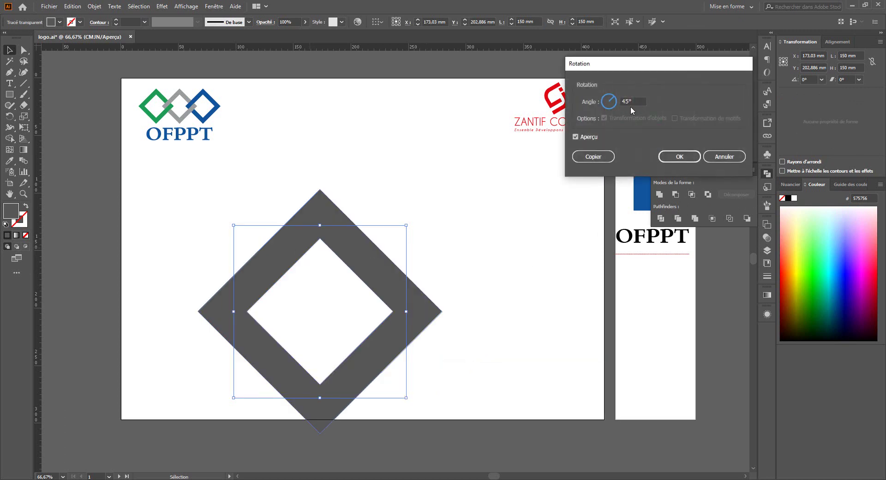
click(679, 156)
drag(375, 250, 302, 204)
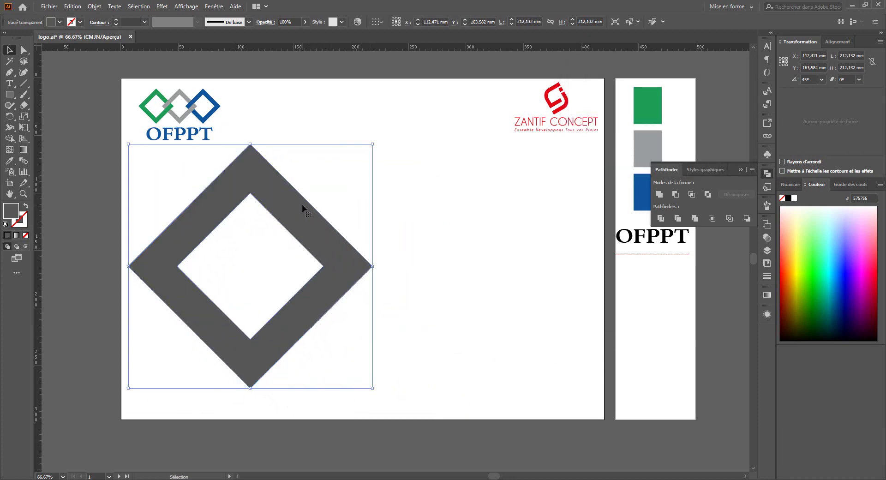
Step: Swap fill and stroke so the diamond is an unfilled outline with a 0.5 pt stroke
click(26, 207)
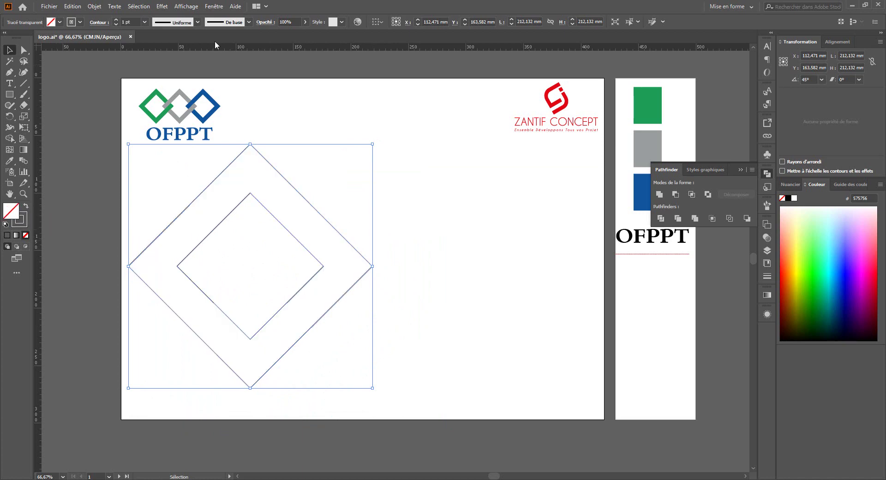
click(144, 21)
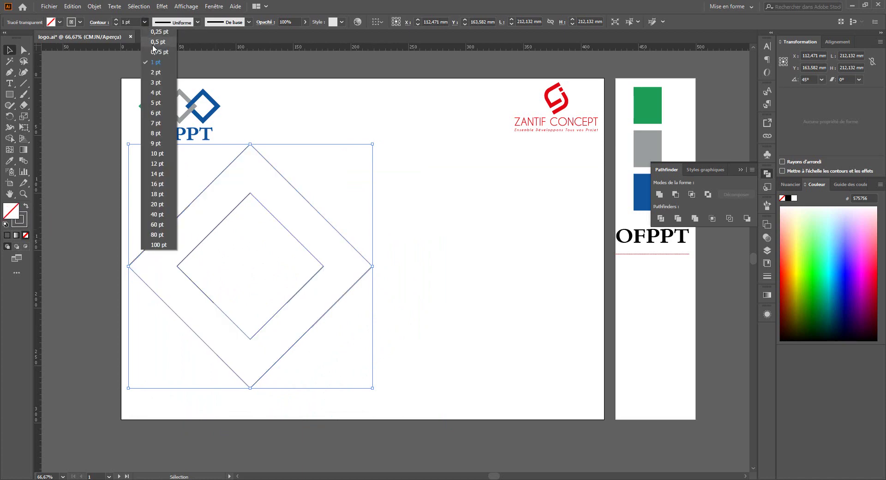
click(153, 42)
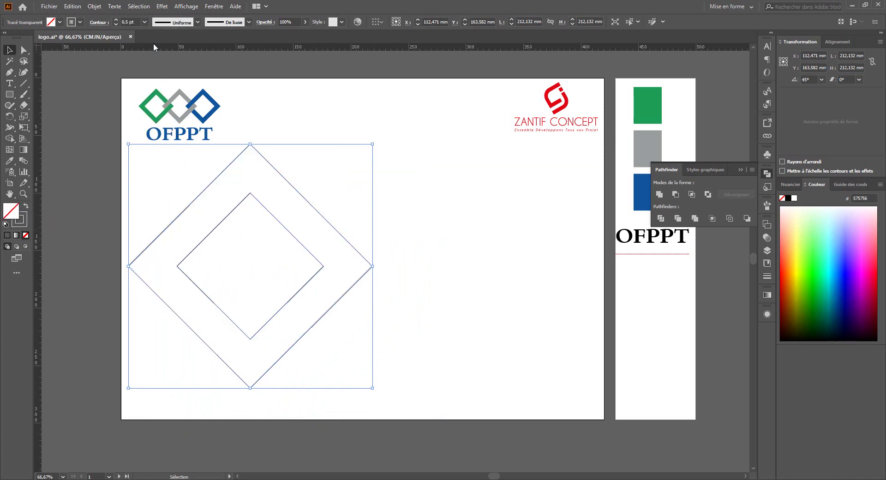
click(162, 7)
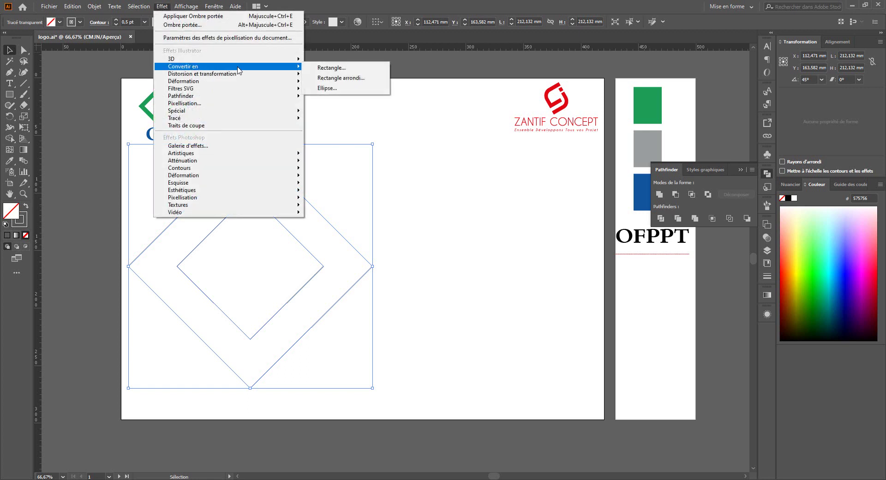
mouse_move(202, 74)
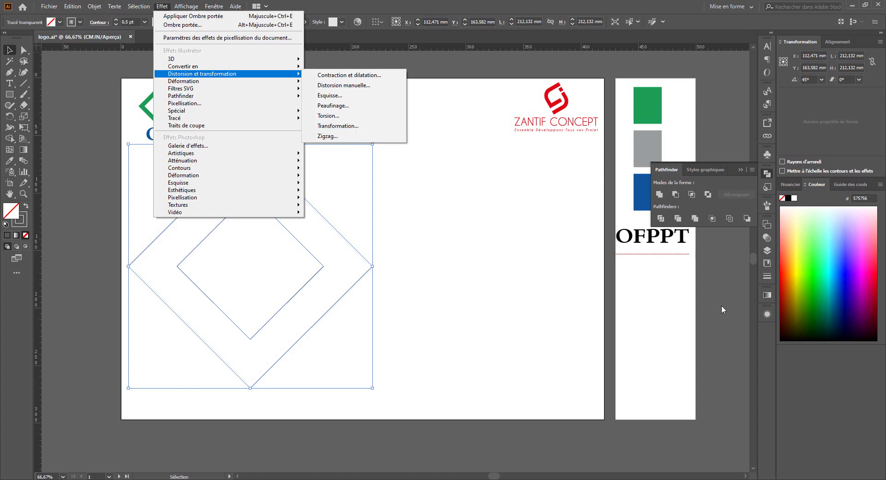
Step: Add a Transformation distortion effect to the diamond with preview enabled
click(764, 312)
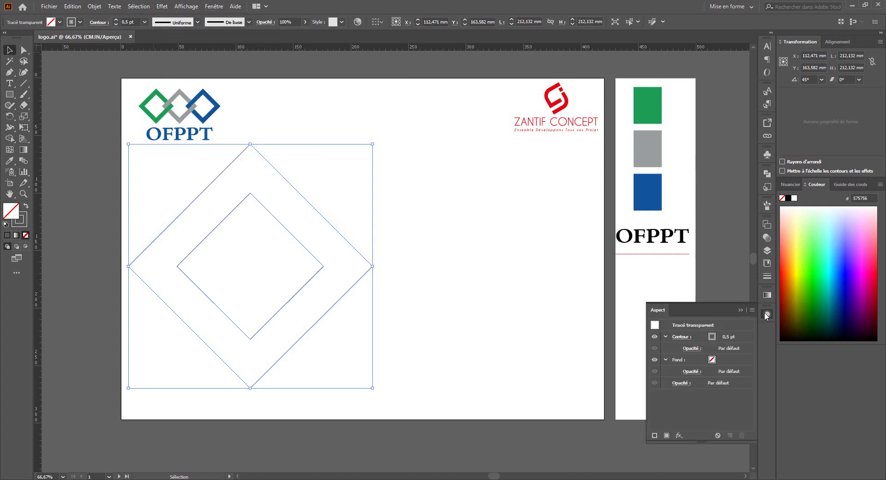
click(678, 436)
mouse_move(723, 237)
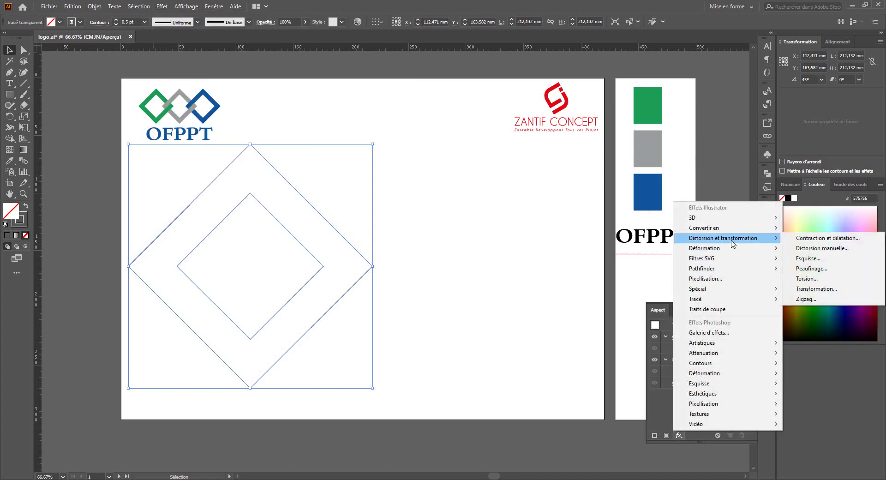
click(812, 289)
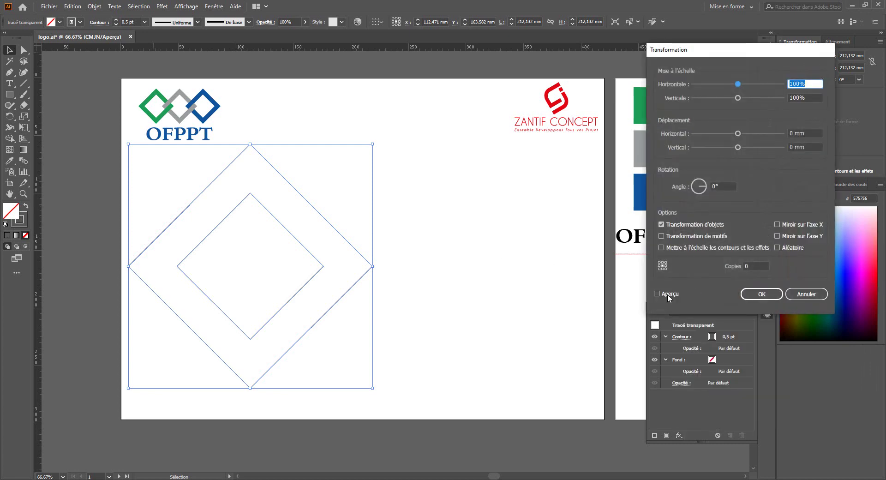
click(655, 294)
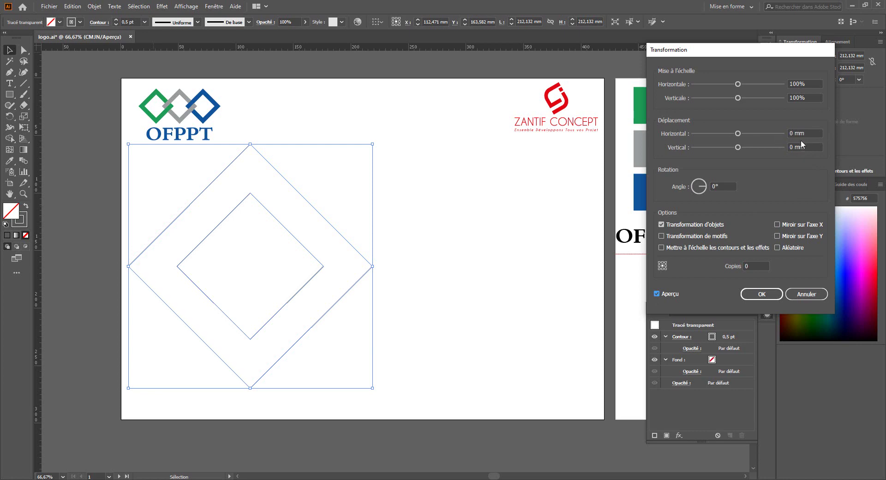
Step: Set the horizontal move to 127 mm with 2 copies and apply the effect
scroll(806, 133, up, 2)
scroll(807, 134, up, 7)
scroll(807, 134, up, 3)
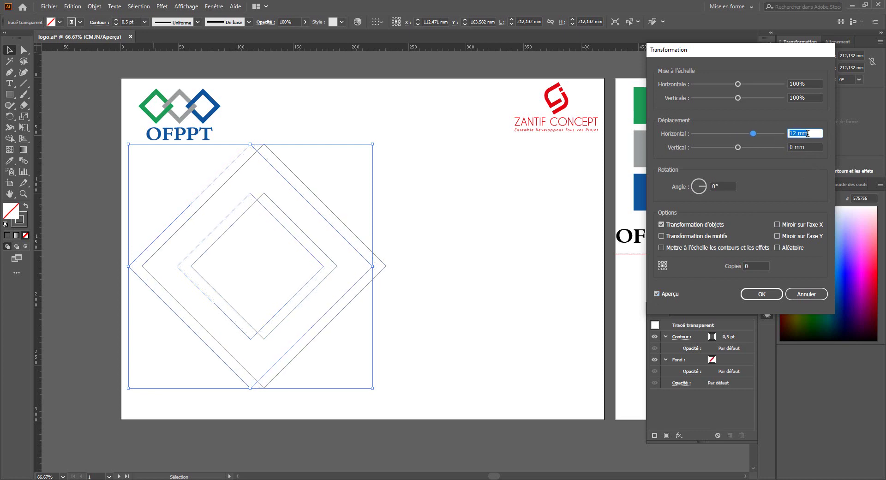
scroll(807, 134, up, 13)
scroll(807, 133, up, 7)
scroll(806, 133, up, 15)
scroll(807, 133, up, 6)
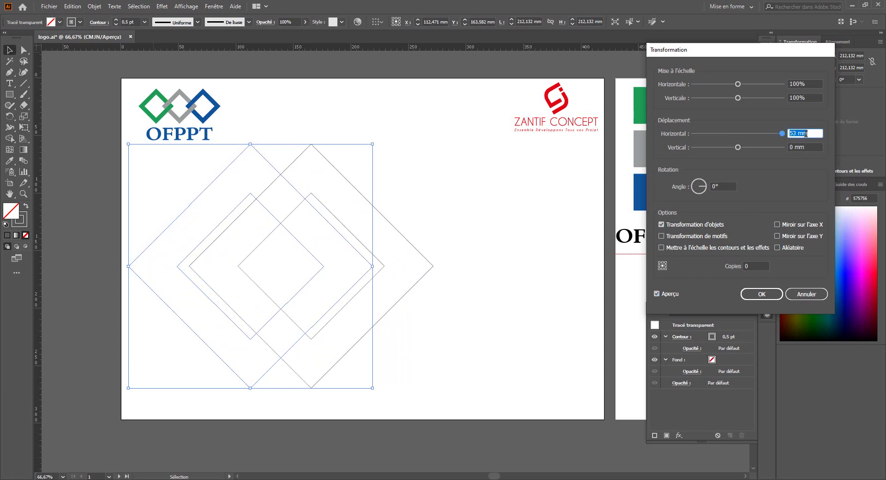
scroll(806, 134, up, 17)
scroll(805, 134, up, 8)
scroll(804, 138, up, 8)
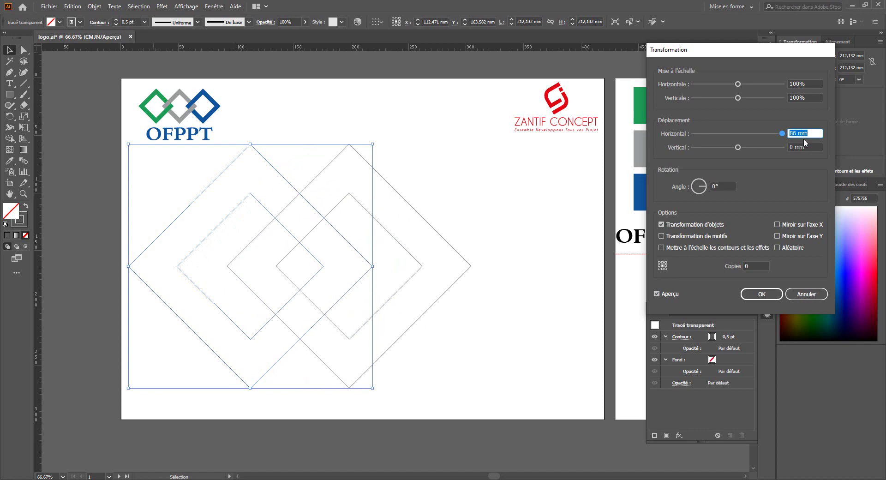
scroll(816, 141, up, 4)
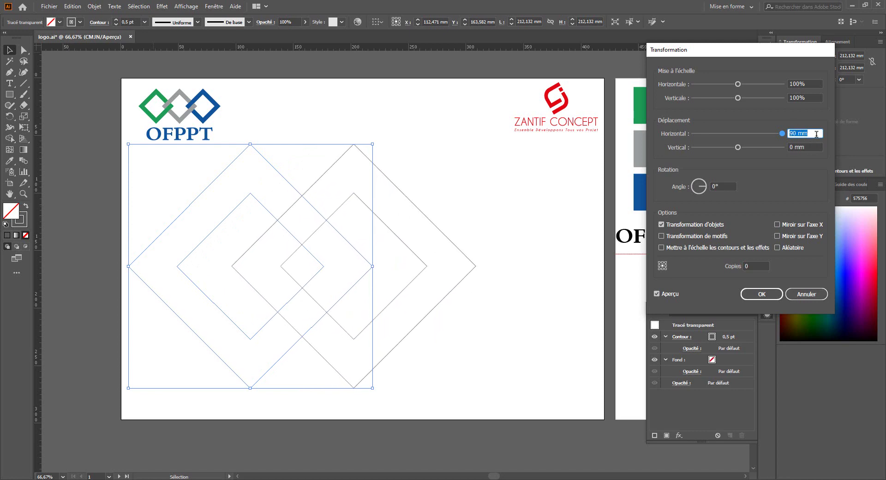
scroll(816, 134, up, 6)
scroll(816, 133, up, 7)
scroll(816, 133, up, 7)
scroll(816, 134, up, 6)
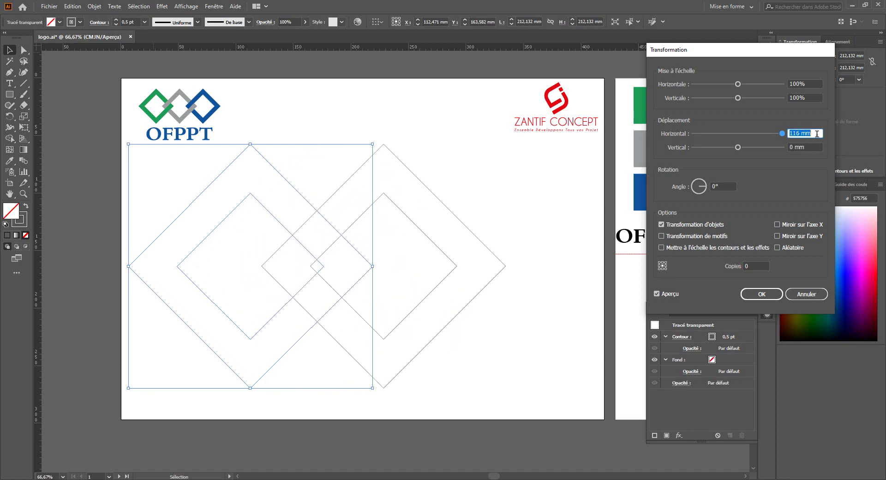
scroll(816, 134, up, 7)
scroll(816, 134, up, 2)
scroll(816, 134, up, 1)
scroll(816, 134, up, 1)
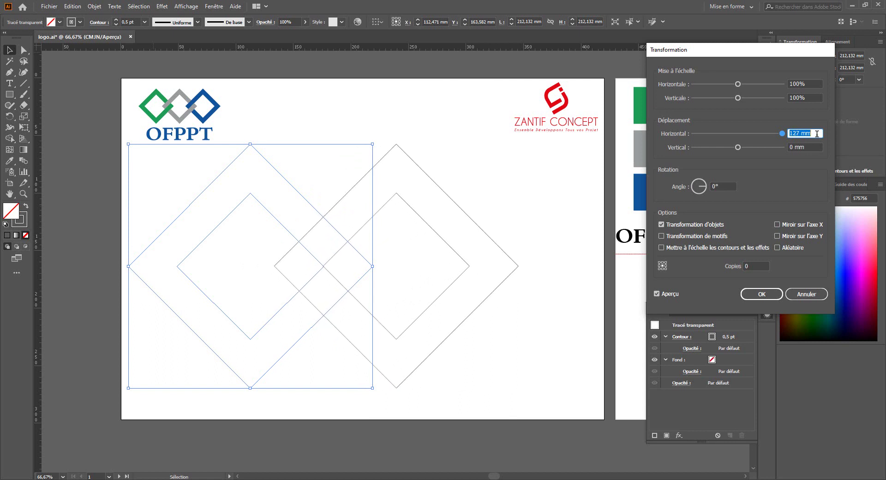
click(756, 266)
scroll(766, 268, up, 1)
scroll(765, 268, up, 1)
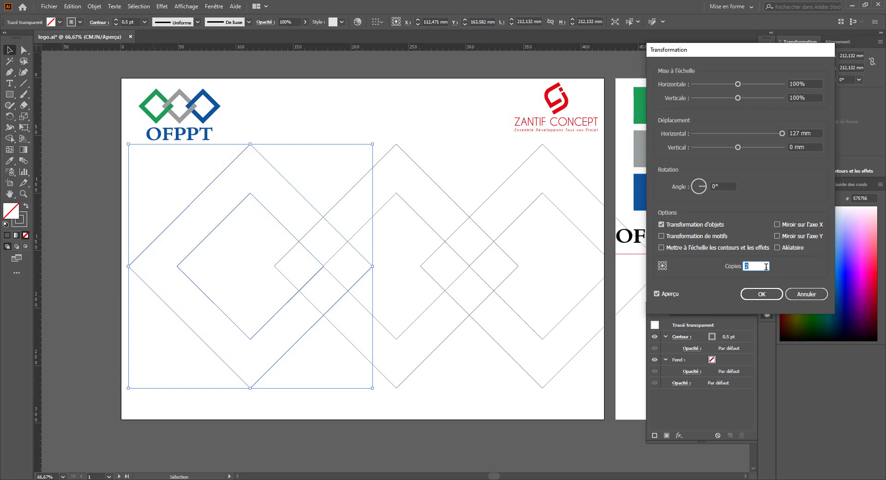
scroll(763, 266, down, 1)
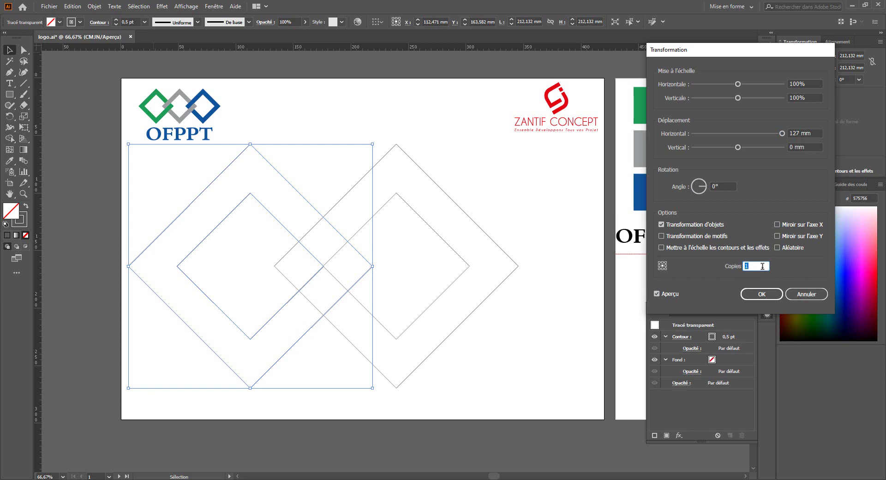
scroll(762, 267, up, 1)
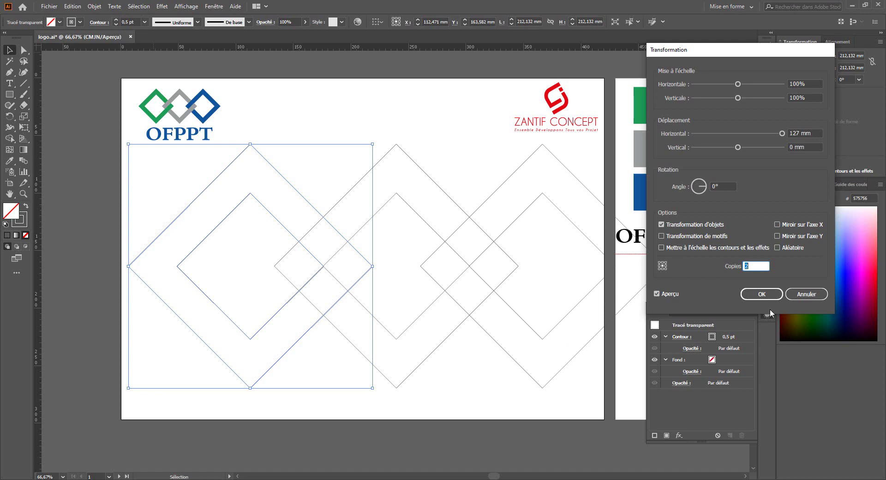
click(762, 294)
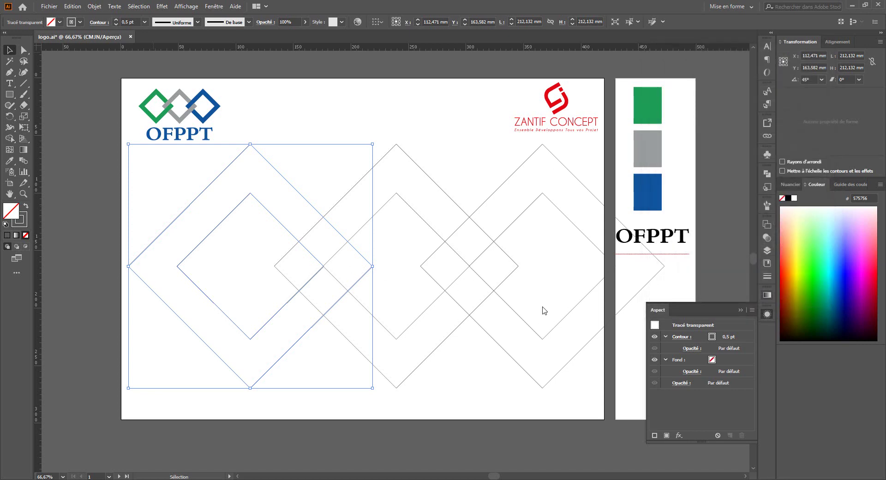
Step: Expand the effect's appearance, then ungroup twice into three separate diamond outlines
click(94, 6)
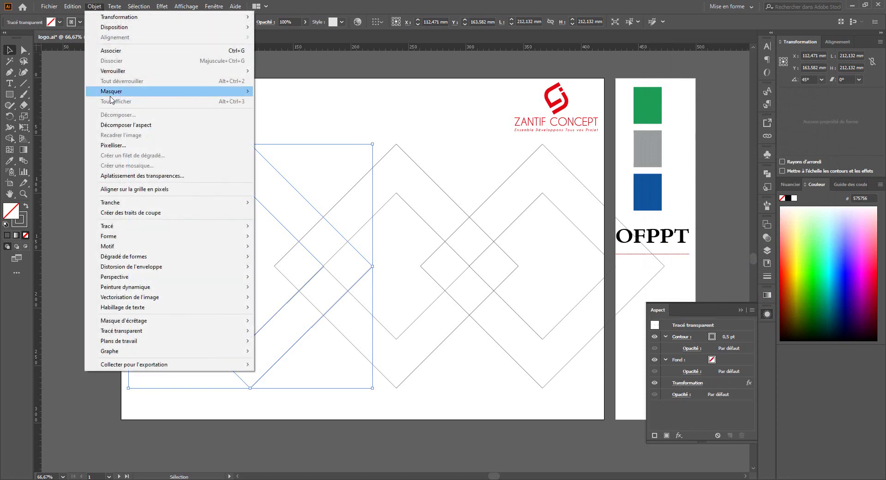
click(115, 127)
right_click(211, 225)
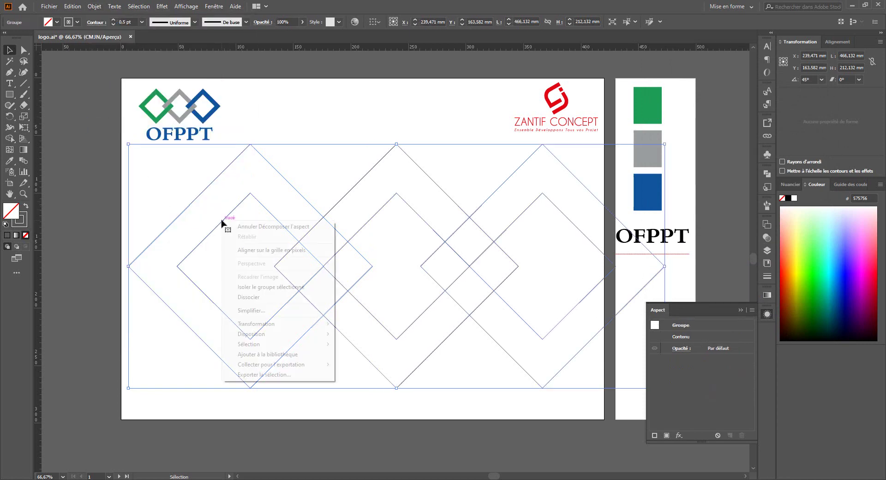
click(279, 297)
right_click(251, 197)
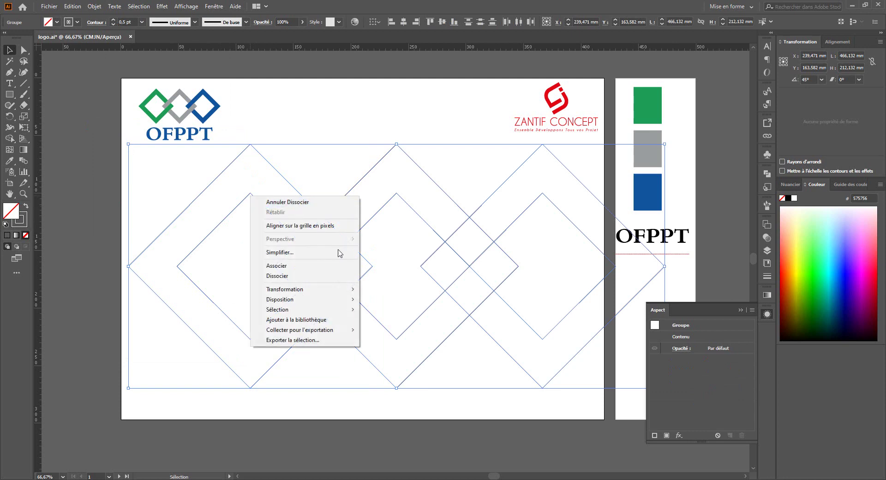
click(291, 276)
Step: Scale the diamond pattern proportionally to about 256.63 × 116.79 mm and reselect it
right_click(261, 203)
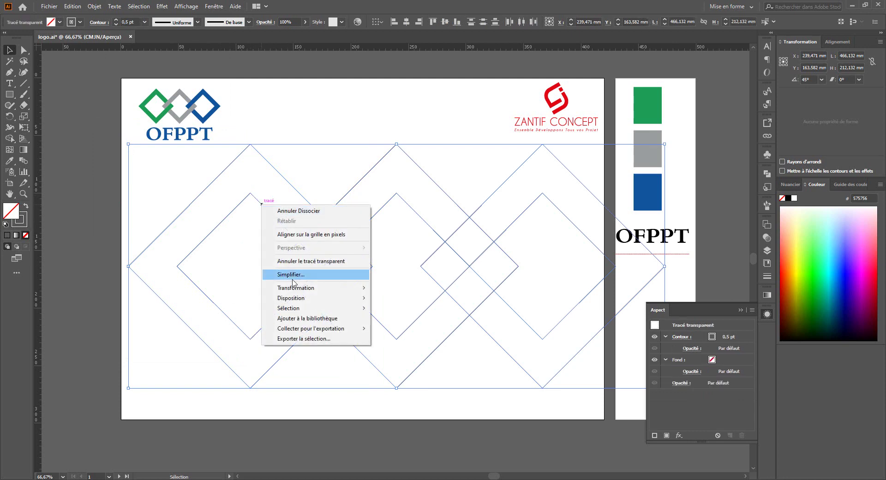
click(742, 310)
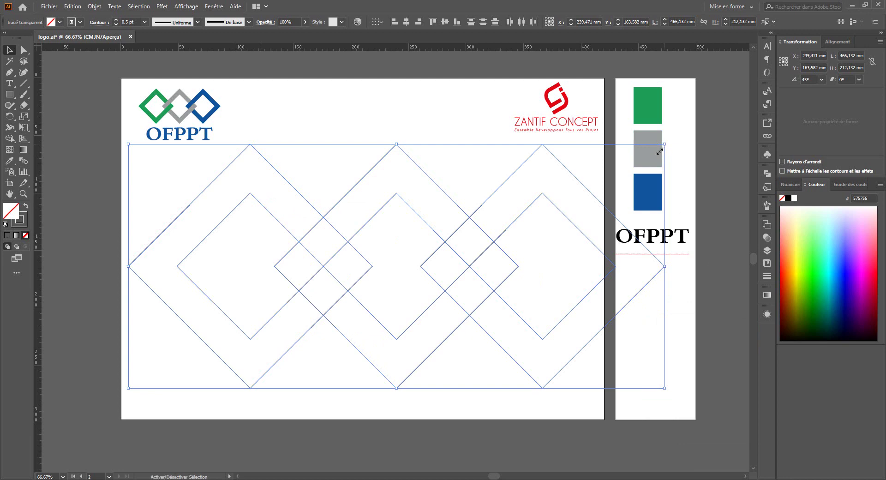
drag(659, 151, 559, 199)
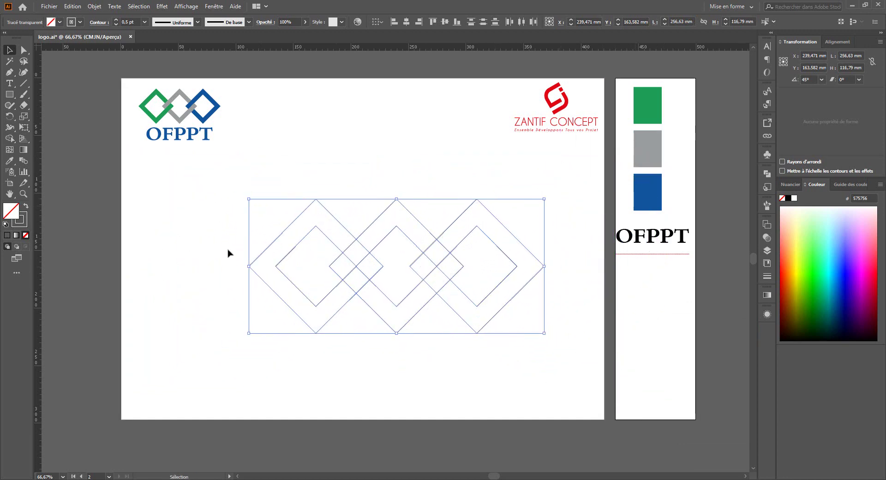
click(328, 407)
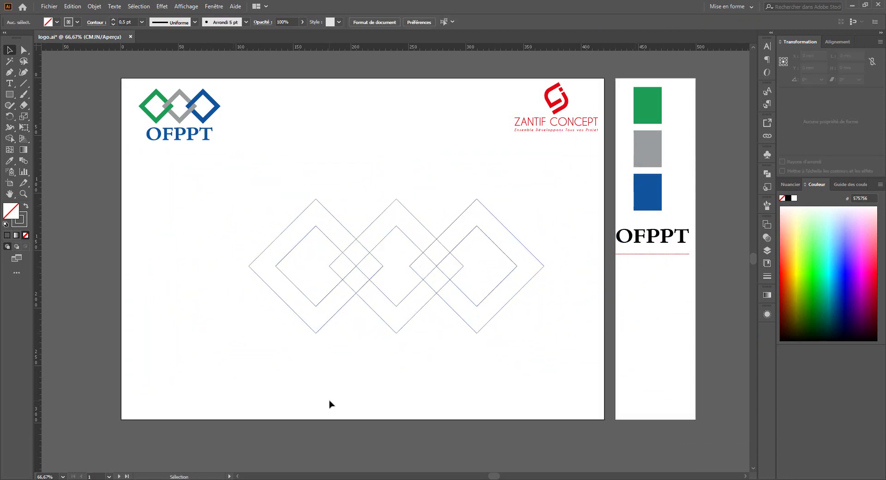
drag(511, 368, 219, 209)
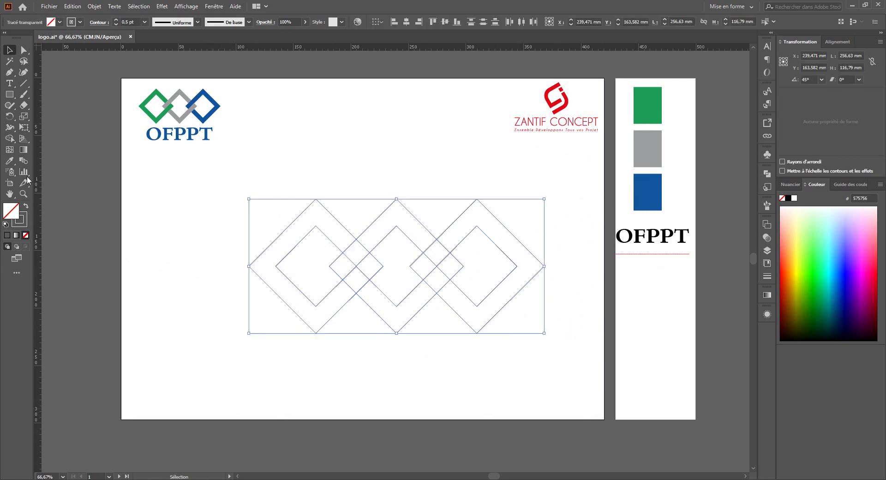
click(9, 140)
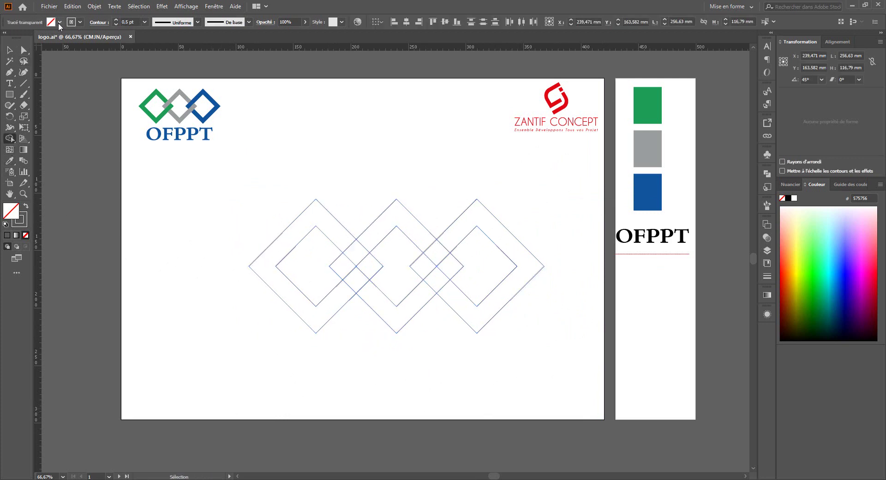
Step: Set the fill to dark blue and merge each diamond ring's regions with Shape Builder
click(59, 22)
click(52, 41)
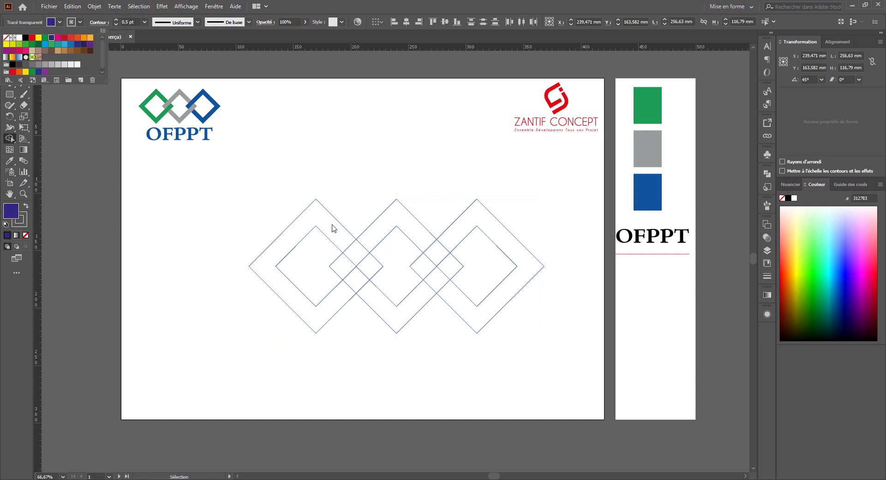
drag(335, 229, 323, 220)
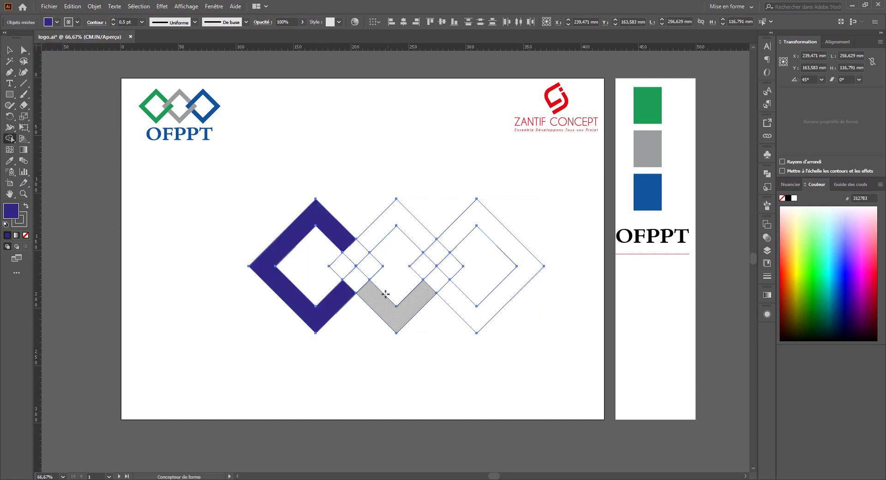
drag(367, 275, 342, 299)
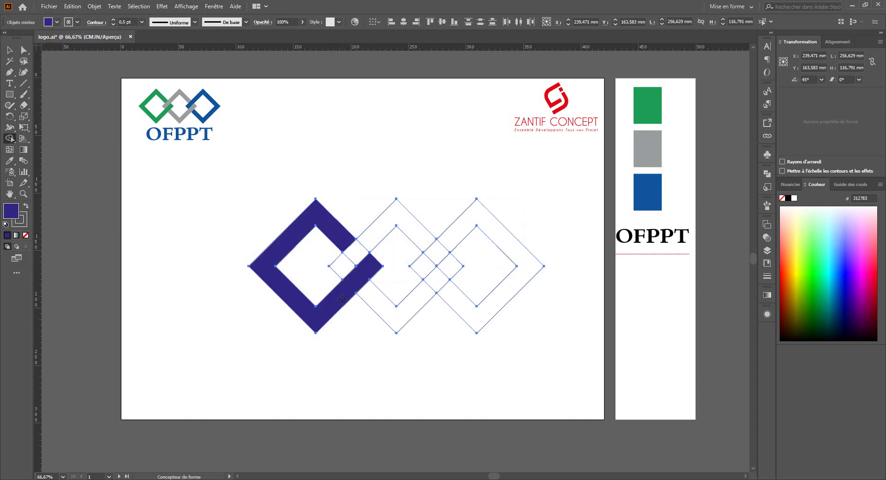
drag(339, 265, 370, 238)
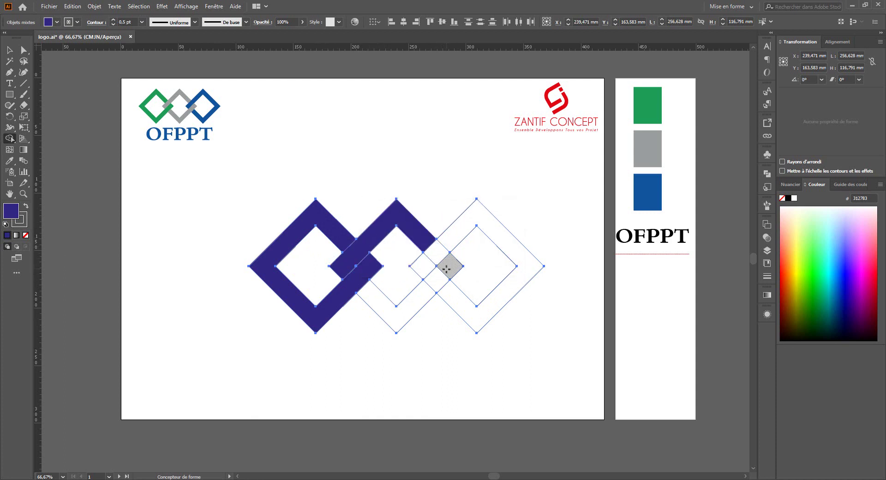
mouse_move(442, 275)
mouse_down()
mouse_move(426, 297)
mouse_move(446, 242)
mouse_up()
Step: Colour the left diamond frame with the green swatch using the Eyedropper
click(10, 50)
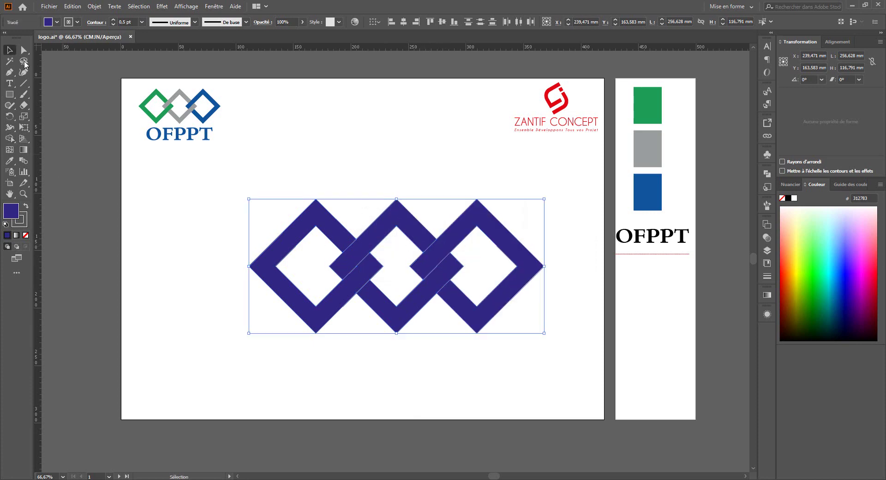
click(188, 178)
click(301, 226)
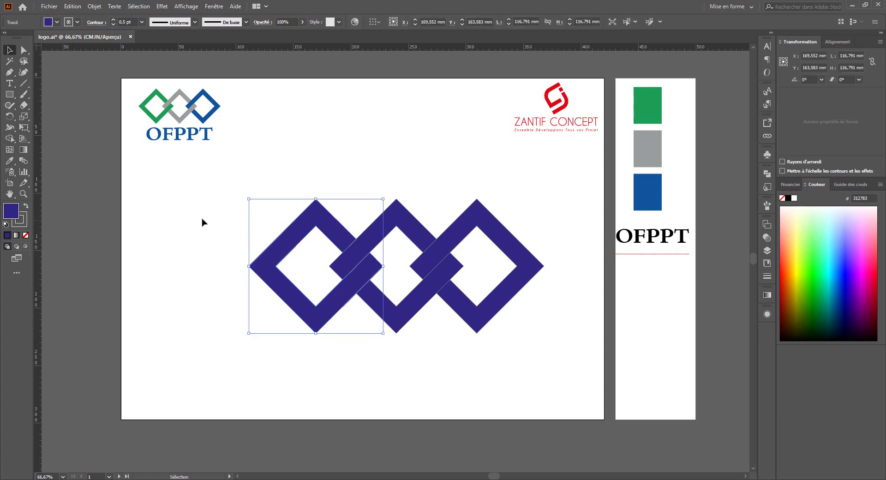
click(9, 161)
click(651, 102)
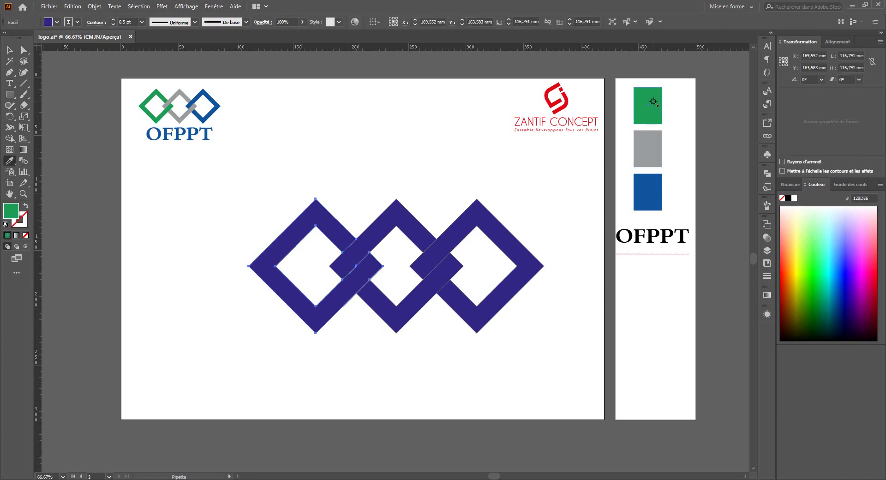
Step: Colour the middle diamond frame, including its lower part, with the grey swatch
click(9, 50)
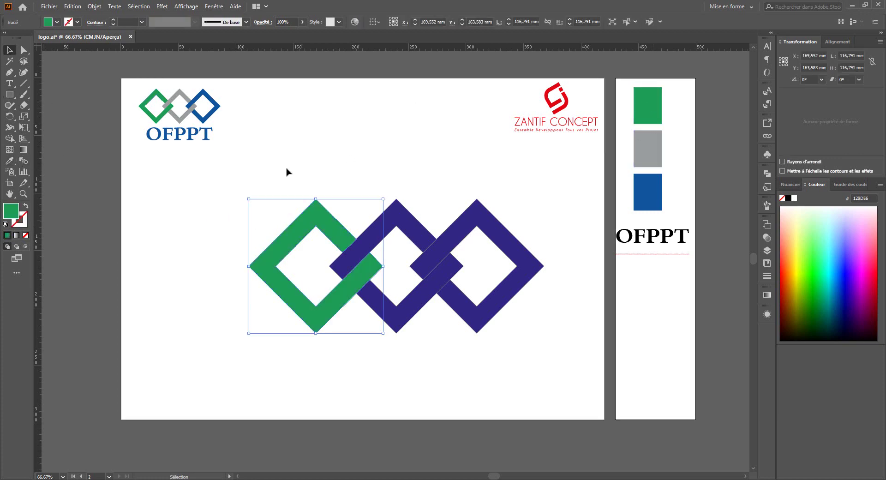
click(420, 225)
click(9, 161)
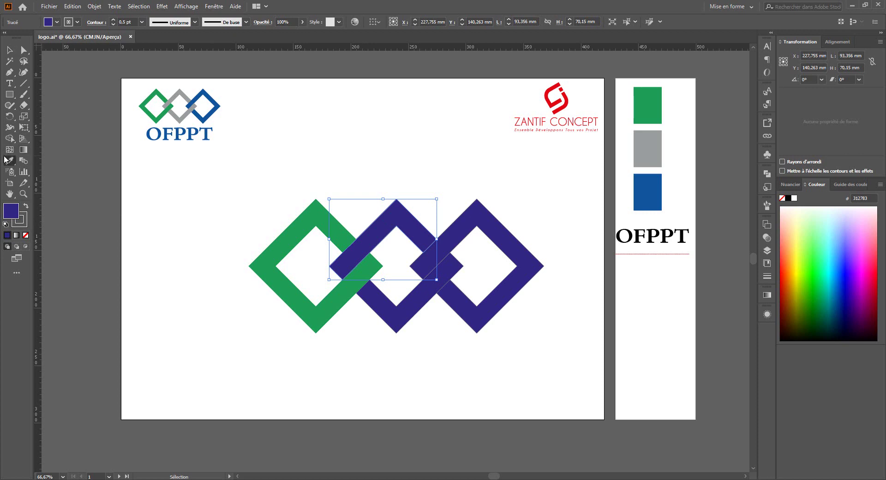
click(651, 157)
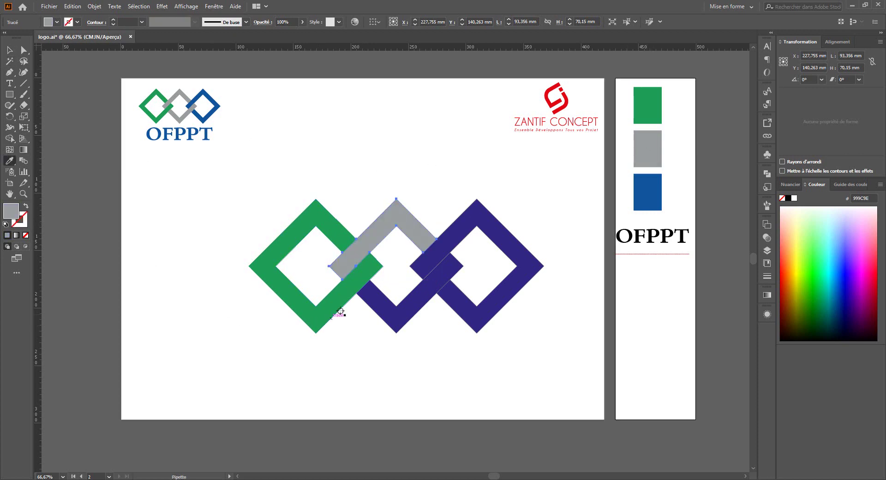
click(9, 49)
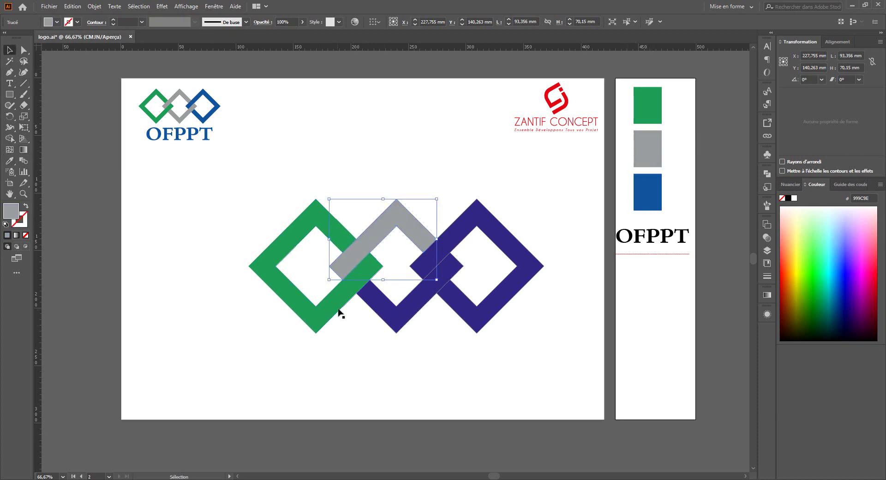
click(386, 316)
click(9, 161)
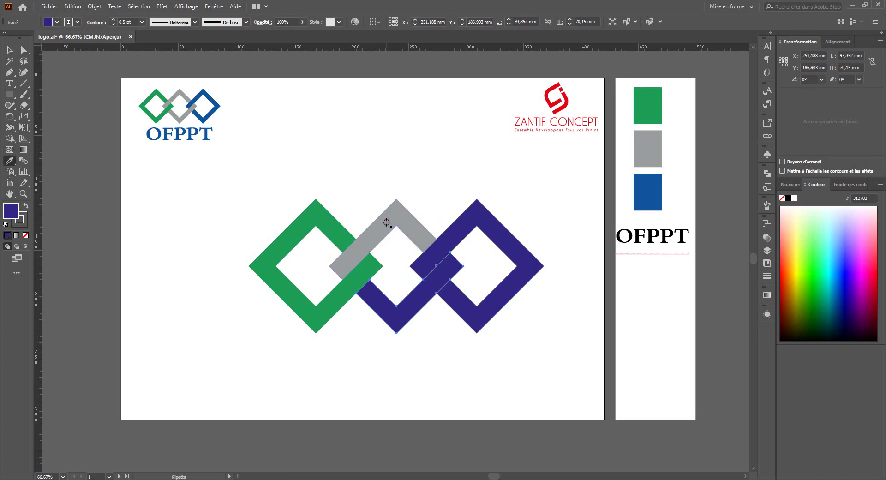
click(387, 222)
Step: Colour the right diamond frame with the blue swatch and select all three frames
click(7, 48)
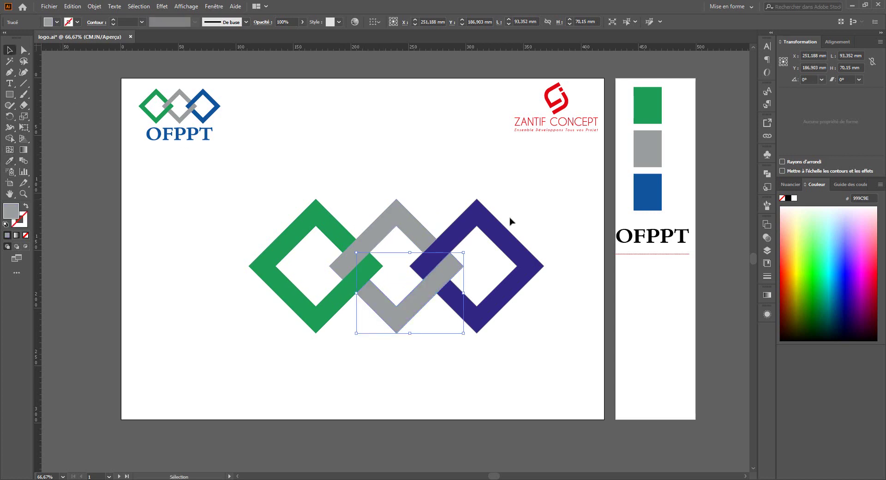
click(482, 212)
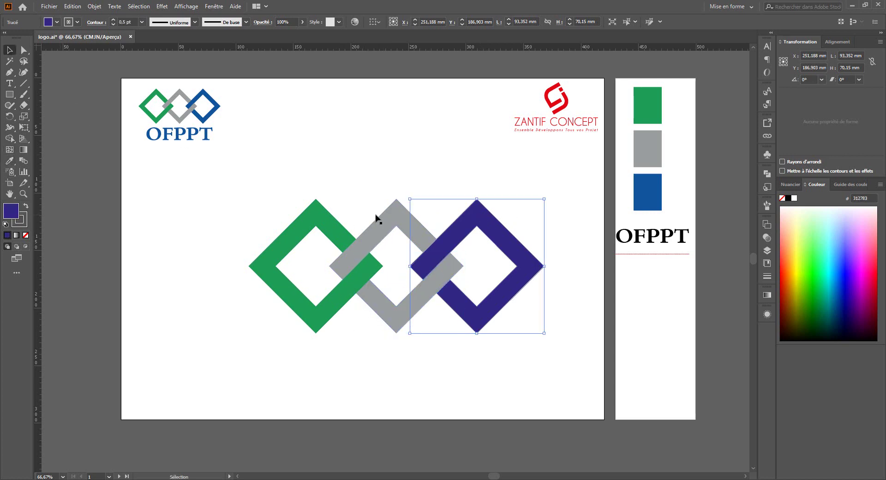
click(9, 160)
click(648, 191)
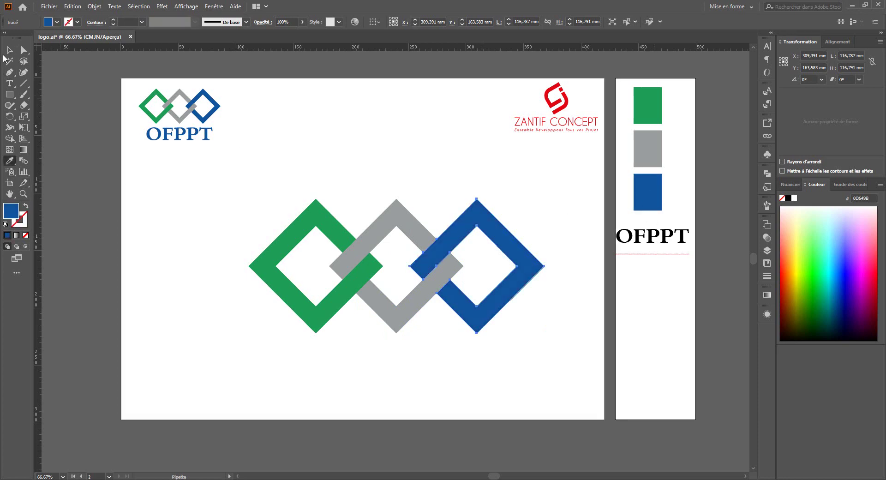
click(9, 50)
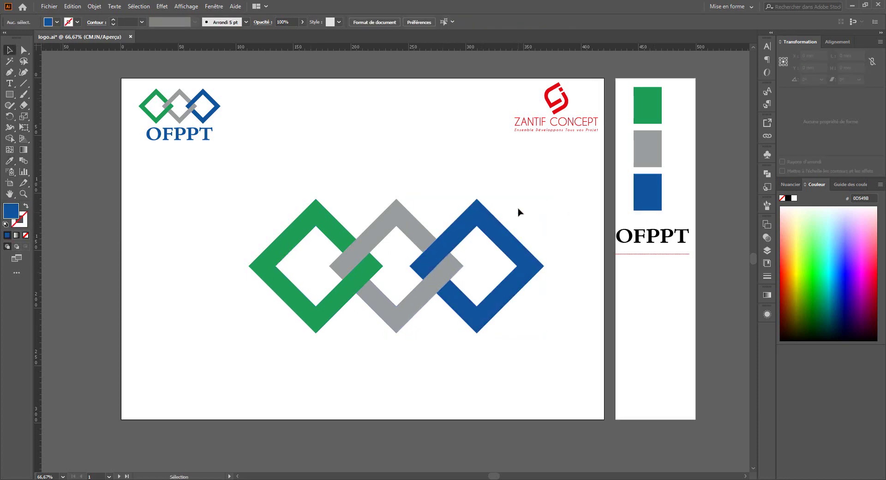
drag(519, 209, 283, 327)
Step: Group the three diamonds, shrink the group and move it higher on the page
right_click(334, 289)
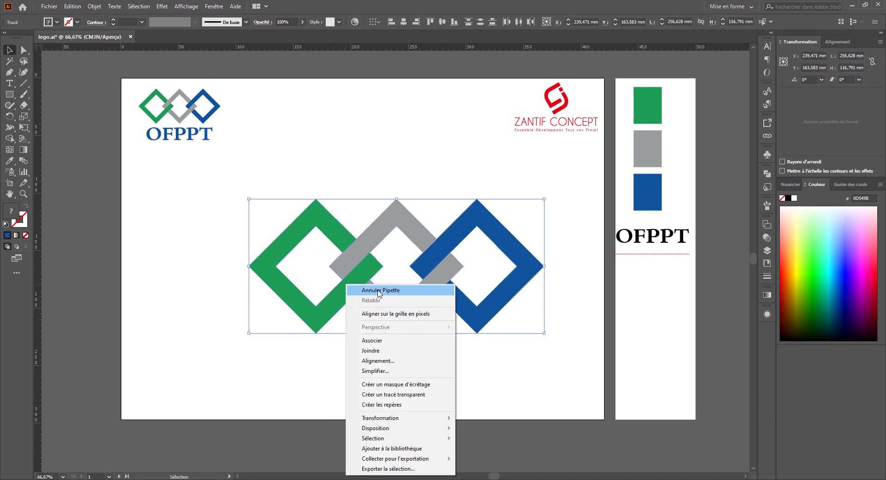
click(386, 341)
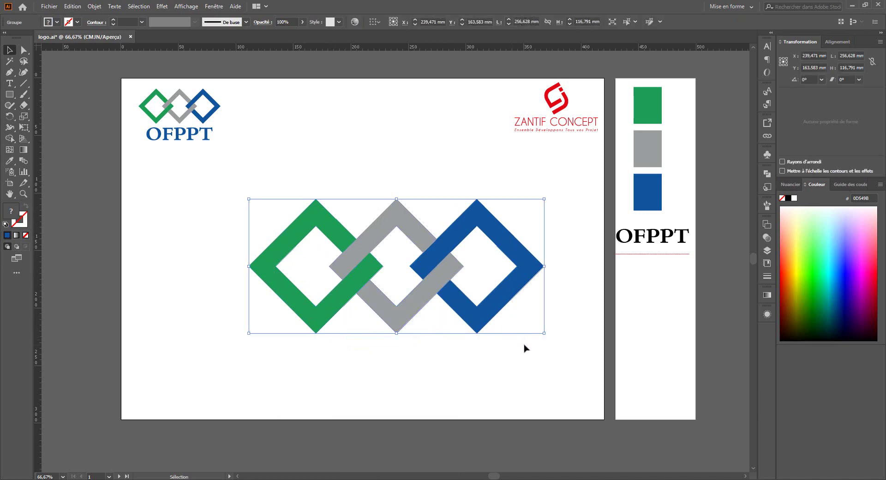
drag(543, 333, 512, 319)
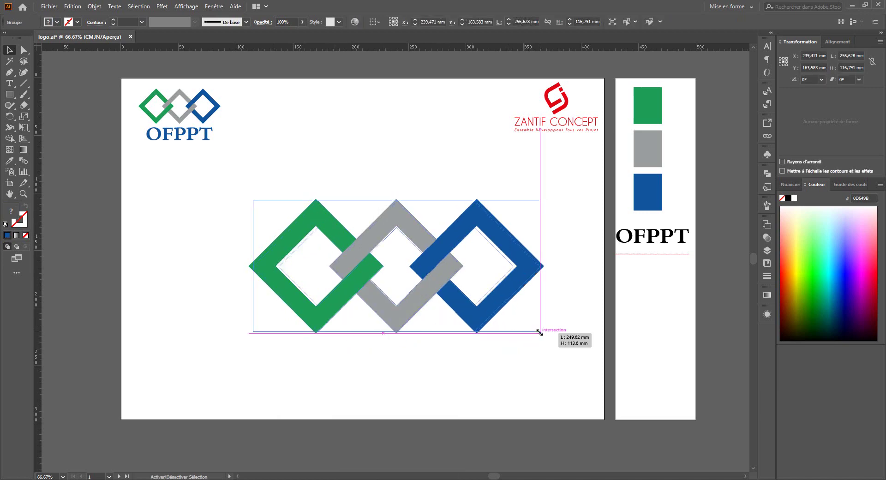
drag(422, 280, 413, 239)
click(435, 309)
Step: Place the OFPPT text below the diamonds with tracking 75 and convert it to outlines
drag(658, 245, 362, 305)
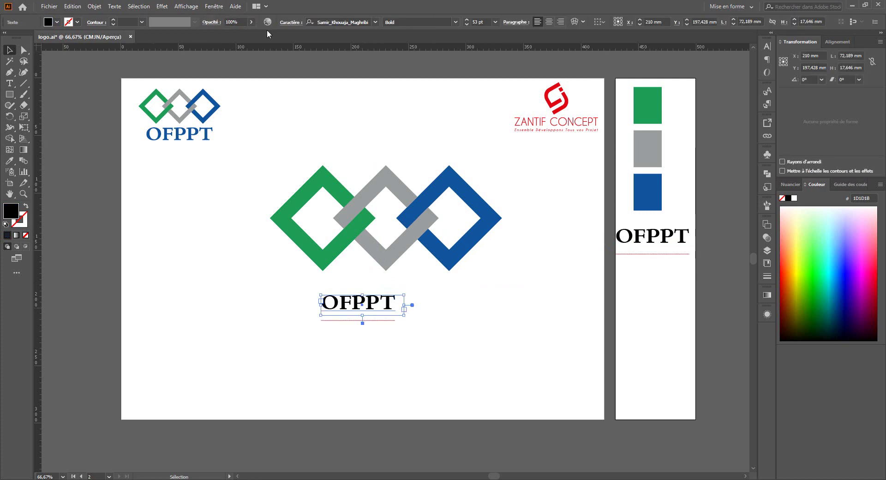
click(292, 22)
click(295, 77)
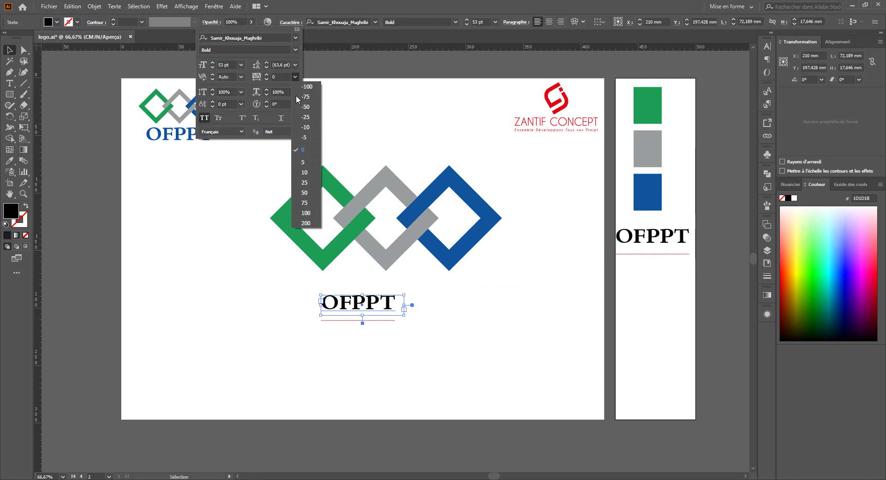
click(304, 203)
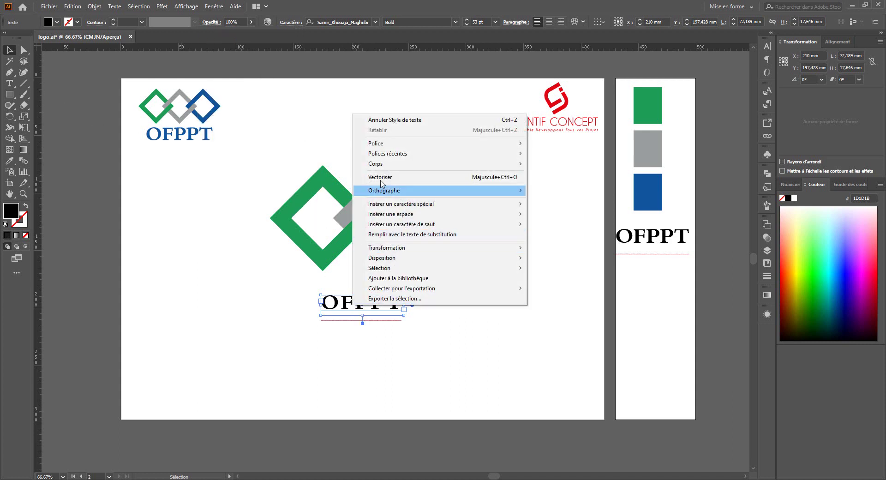
click(387, 180)
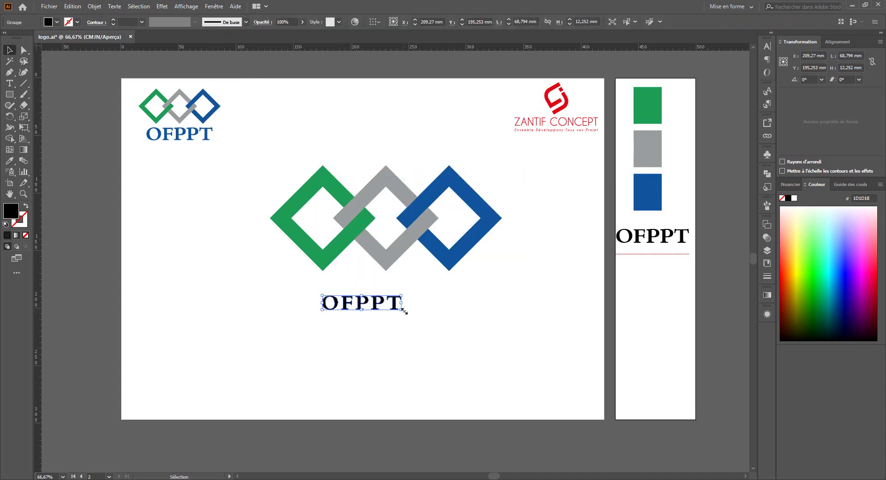
Step: Enlarge the outlined OFPPT lettering and colour it with the blue swatch
drag(404, 311, 456, 338)
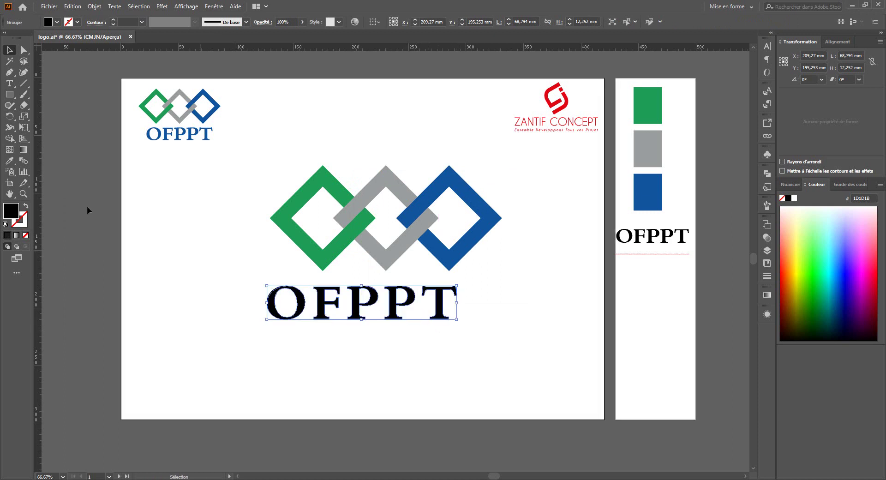
click(9, 160)
click(647, 196)
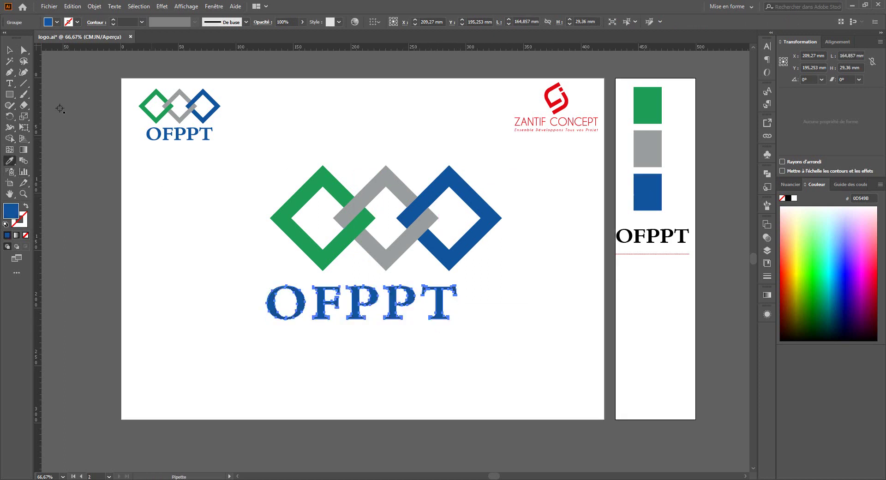
click(9, 50)
Step: Centre the diamonds and OFPPT lettering horizontally, then nudge the lettering up toward the diamonds
drag(323, 163, 320, 161)
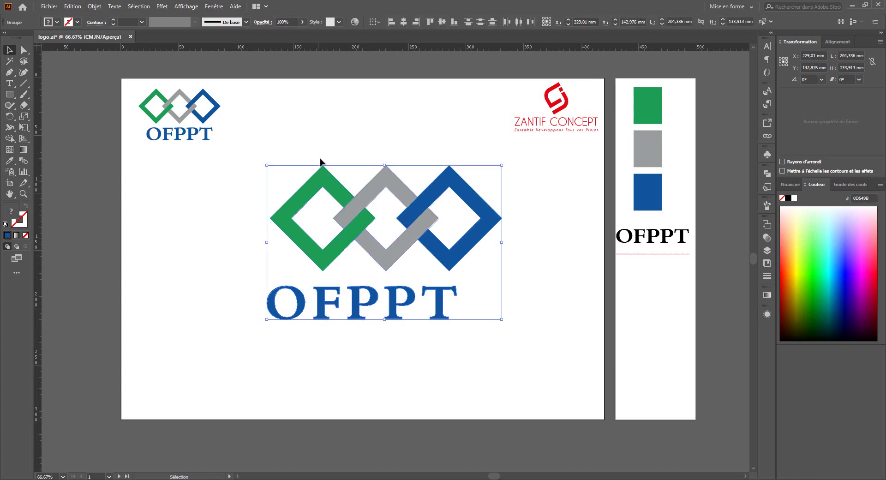
click(404, 22)
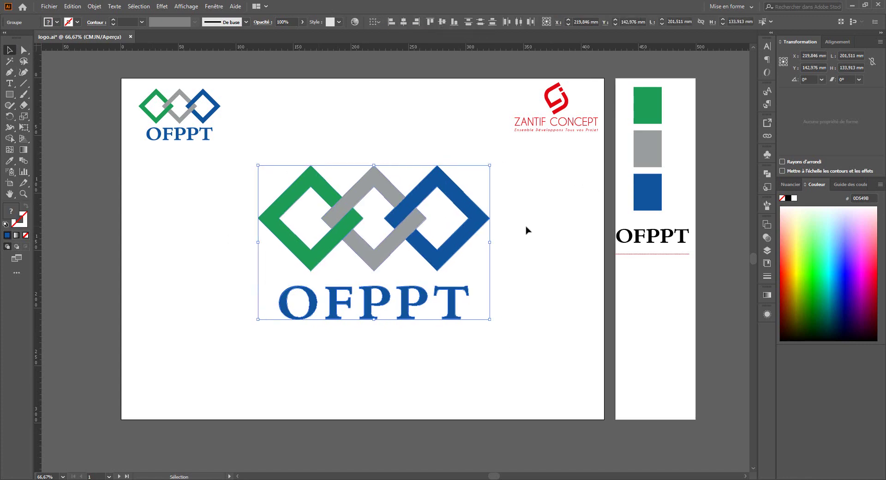
click(556, 238)
click(417, 288)
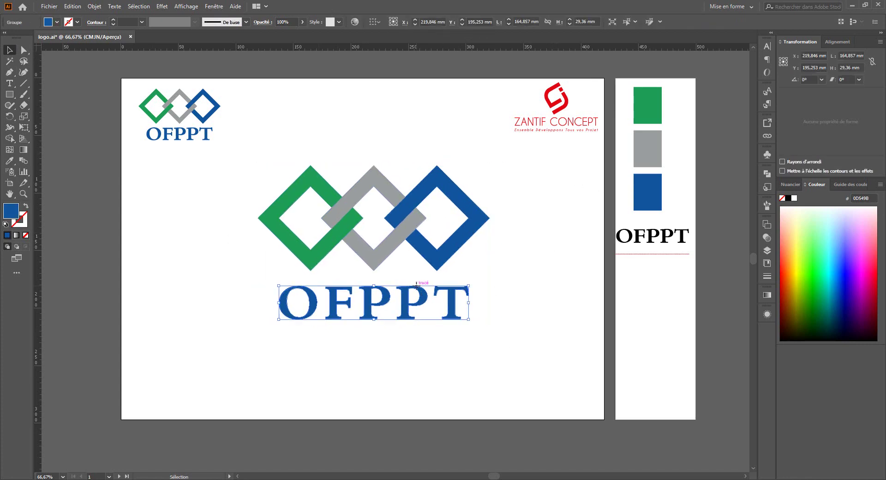
drag(416, 287, 416, 285)
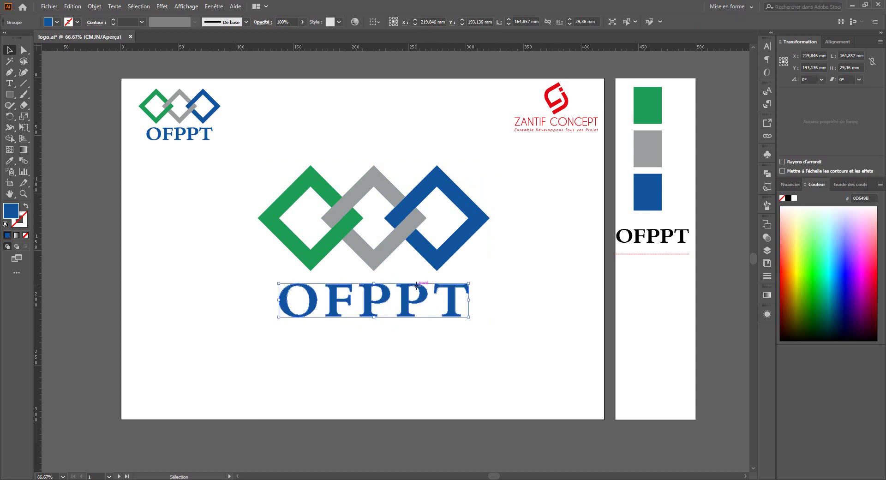
click(458, 347)
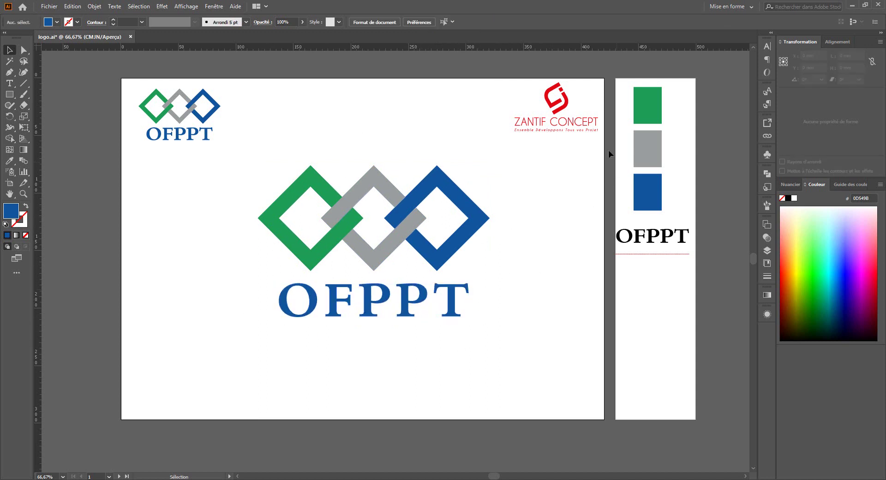